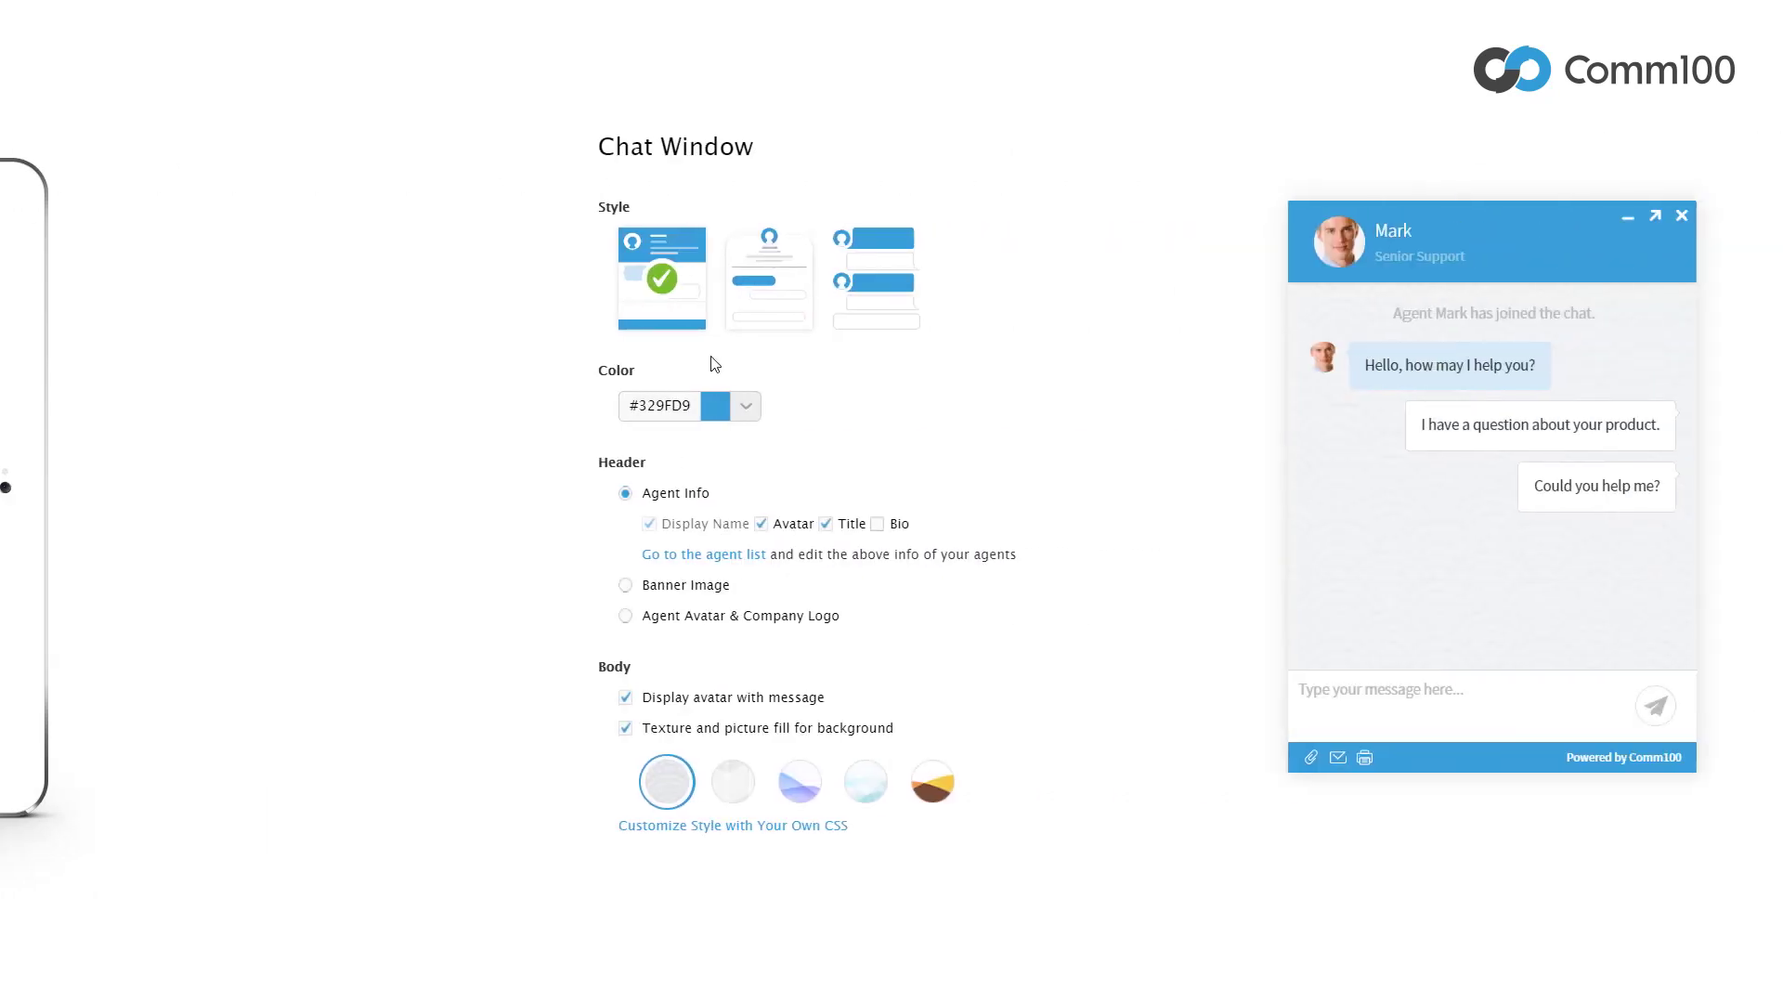
Step: Preview the centred-avatar and embedded styles, then return to the classic style
{"action": "left_click", "coordinate": [451, 288]}
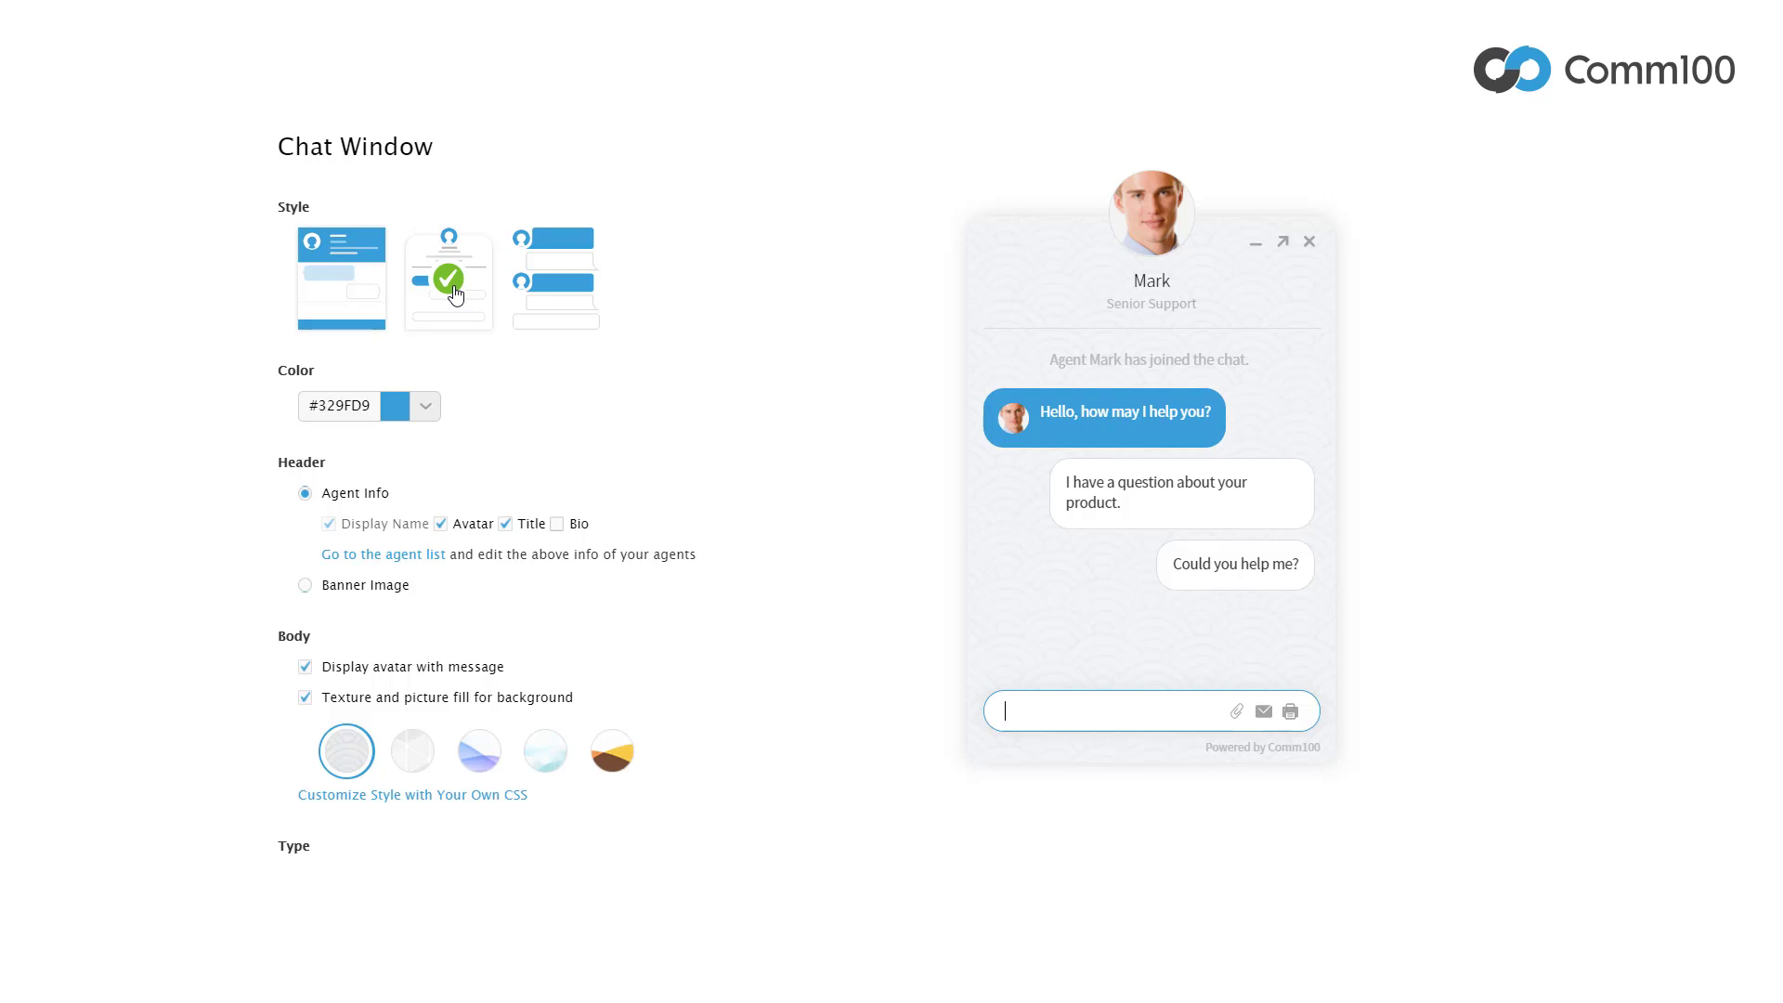
{"action": "left_click", "coordinate": [579, 287]}
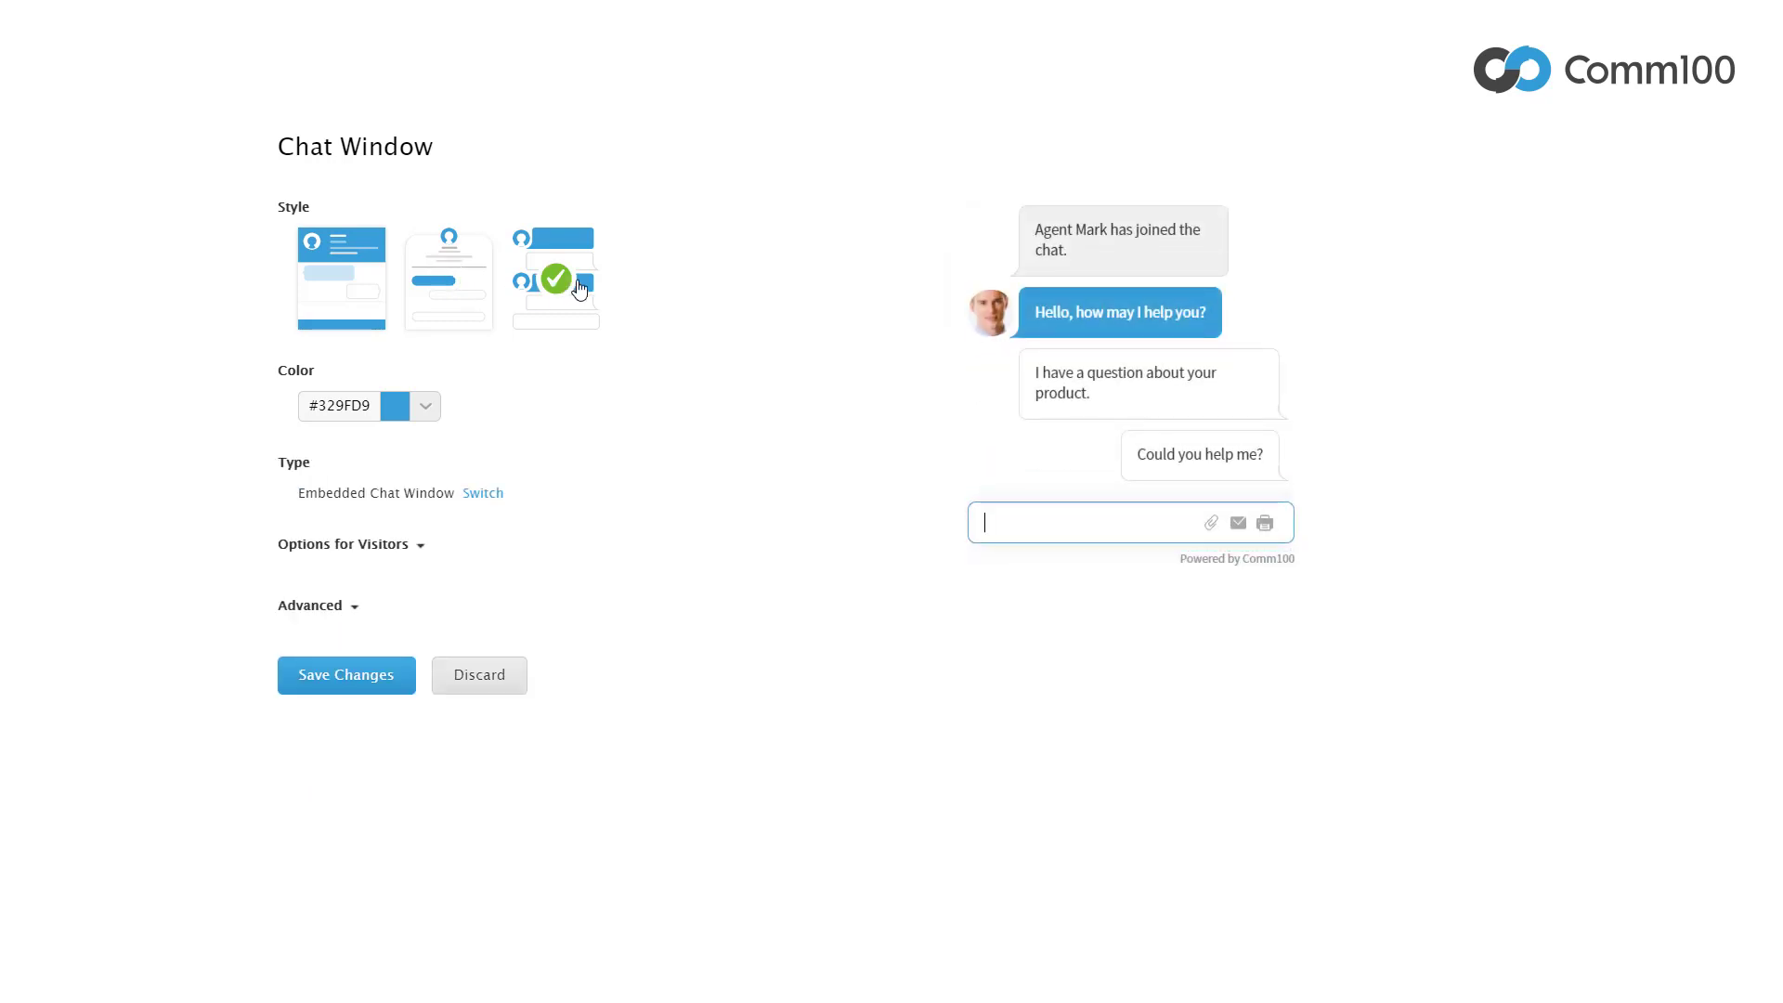
{"action": "left_click", "coordinate": [347, 296]}
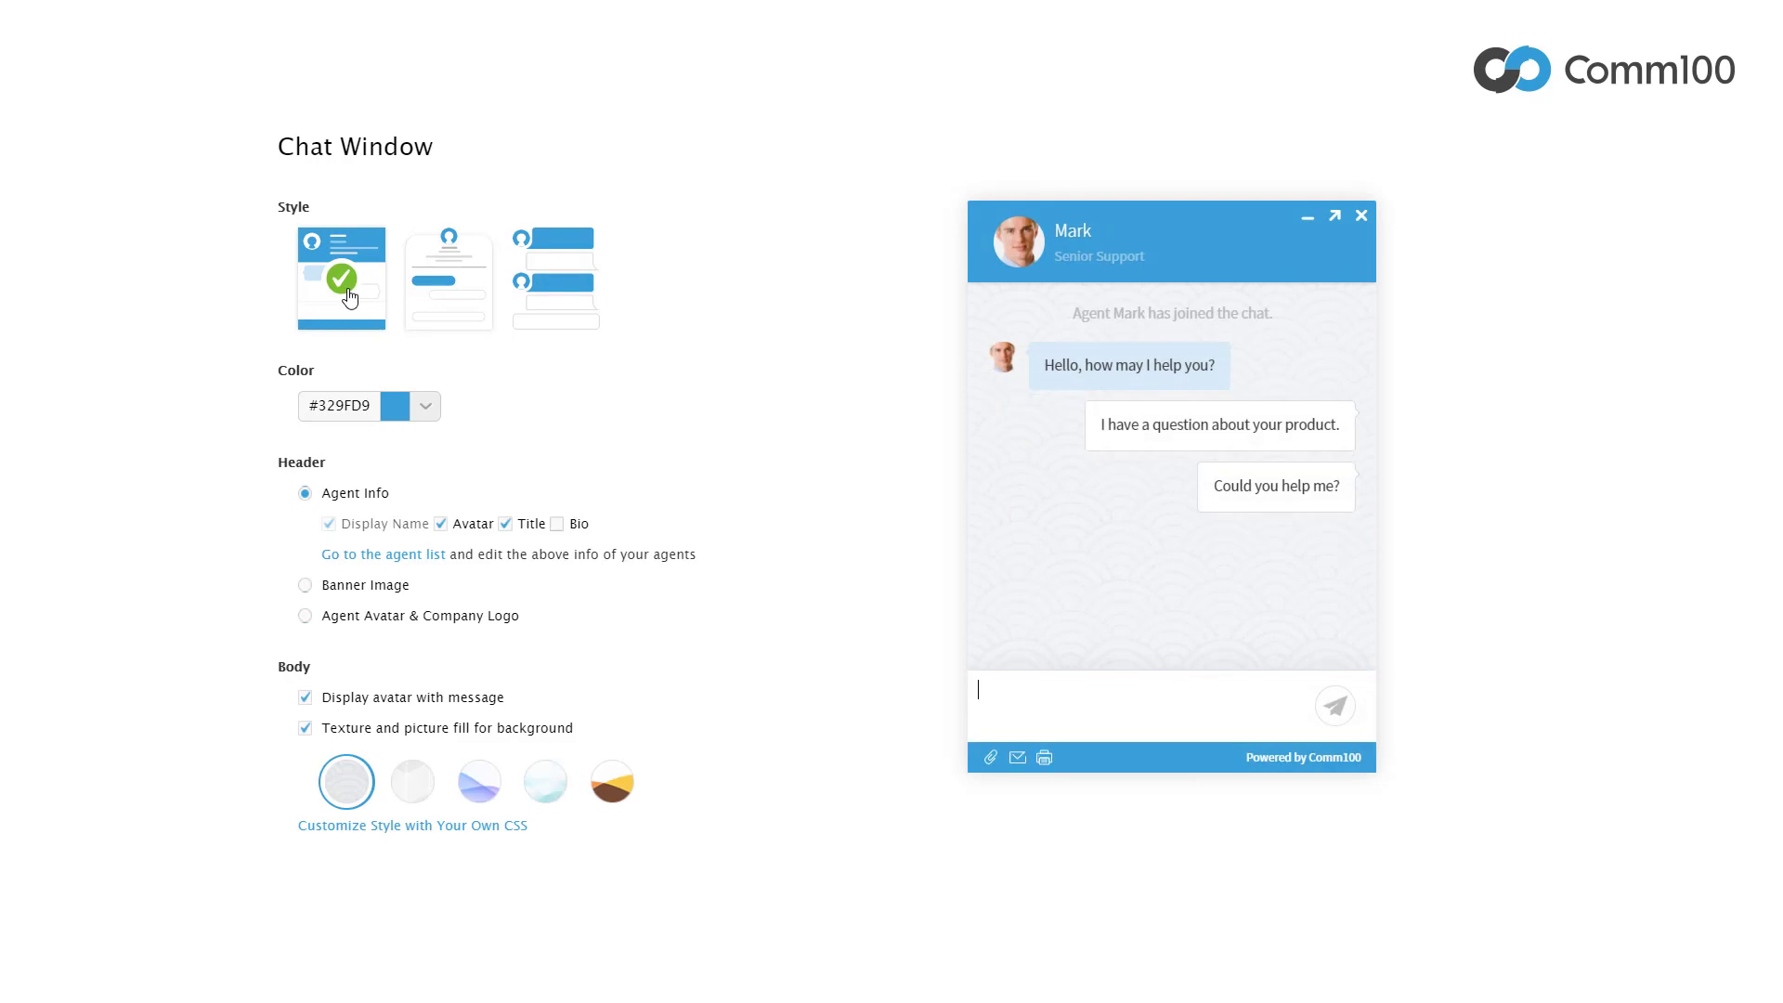
Step: Leave the colour unchanged and set the header to Agent Avatar & Company Logo
{"action": "left_click", "coordinate": [425, 407]}
{"action": "left_click", "coordinate": [485, 412]}
{"action": "left_click", "coordinate": [305, 587]}
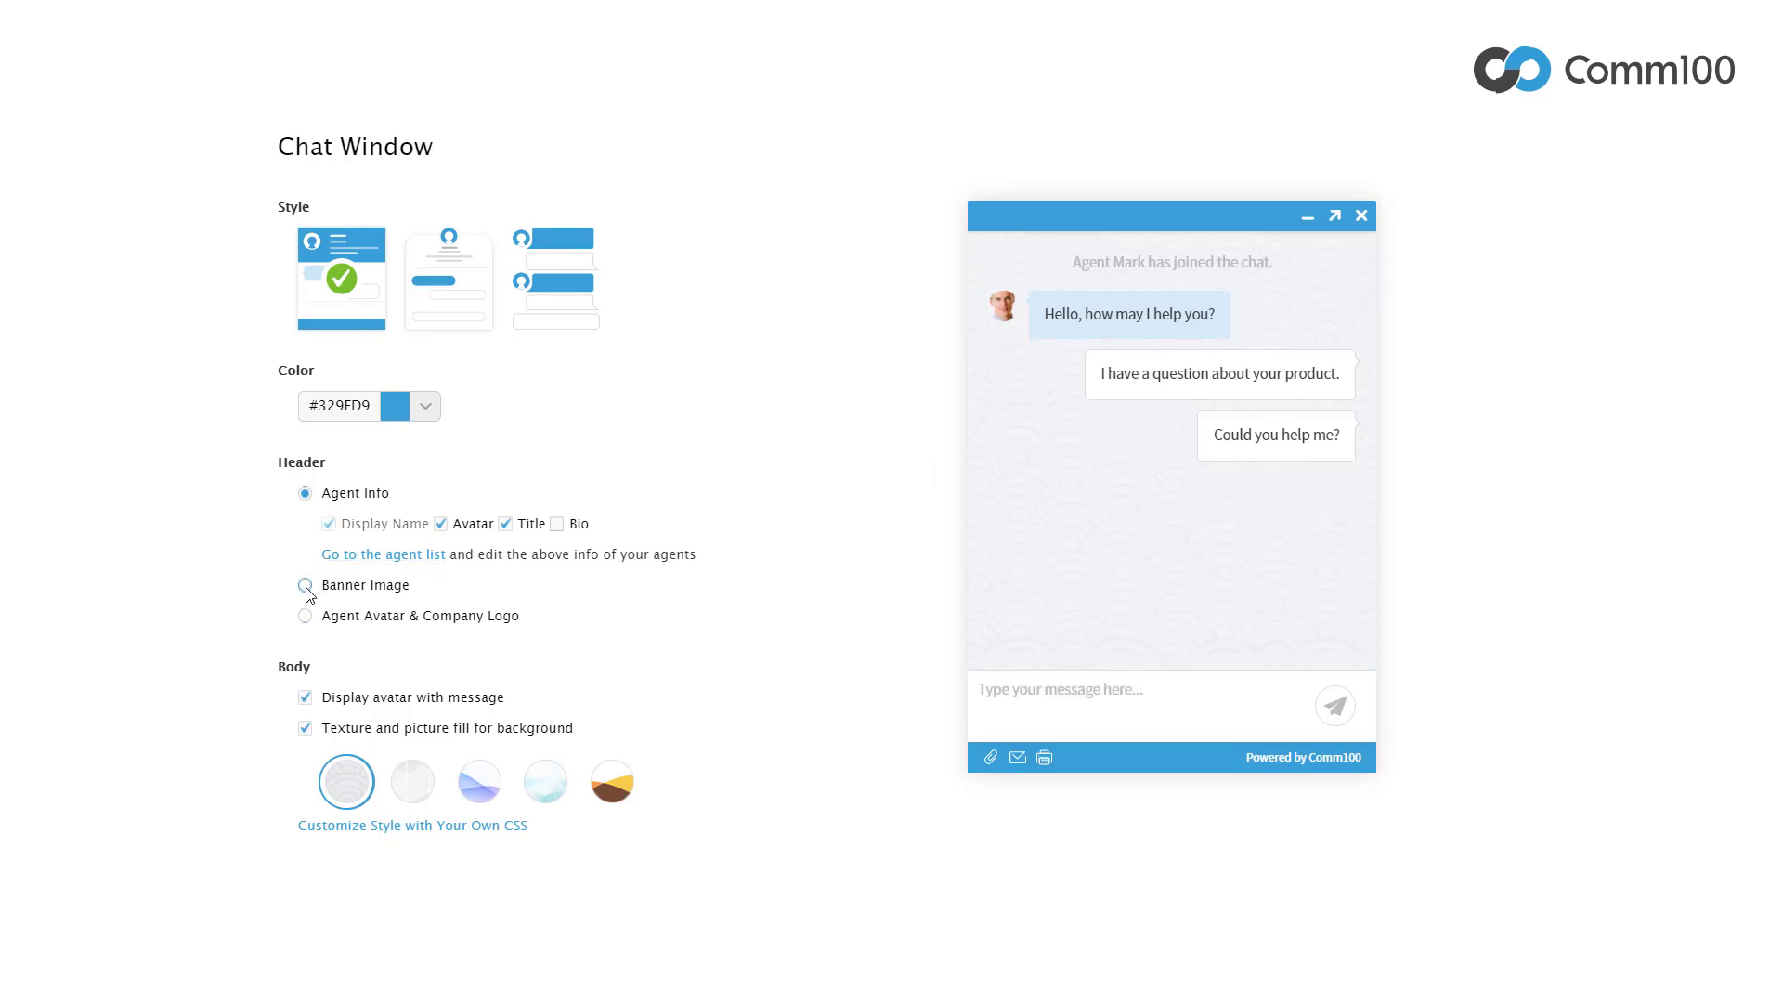
{"action": "left_click", "coordinate": [306, 586]}
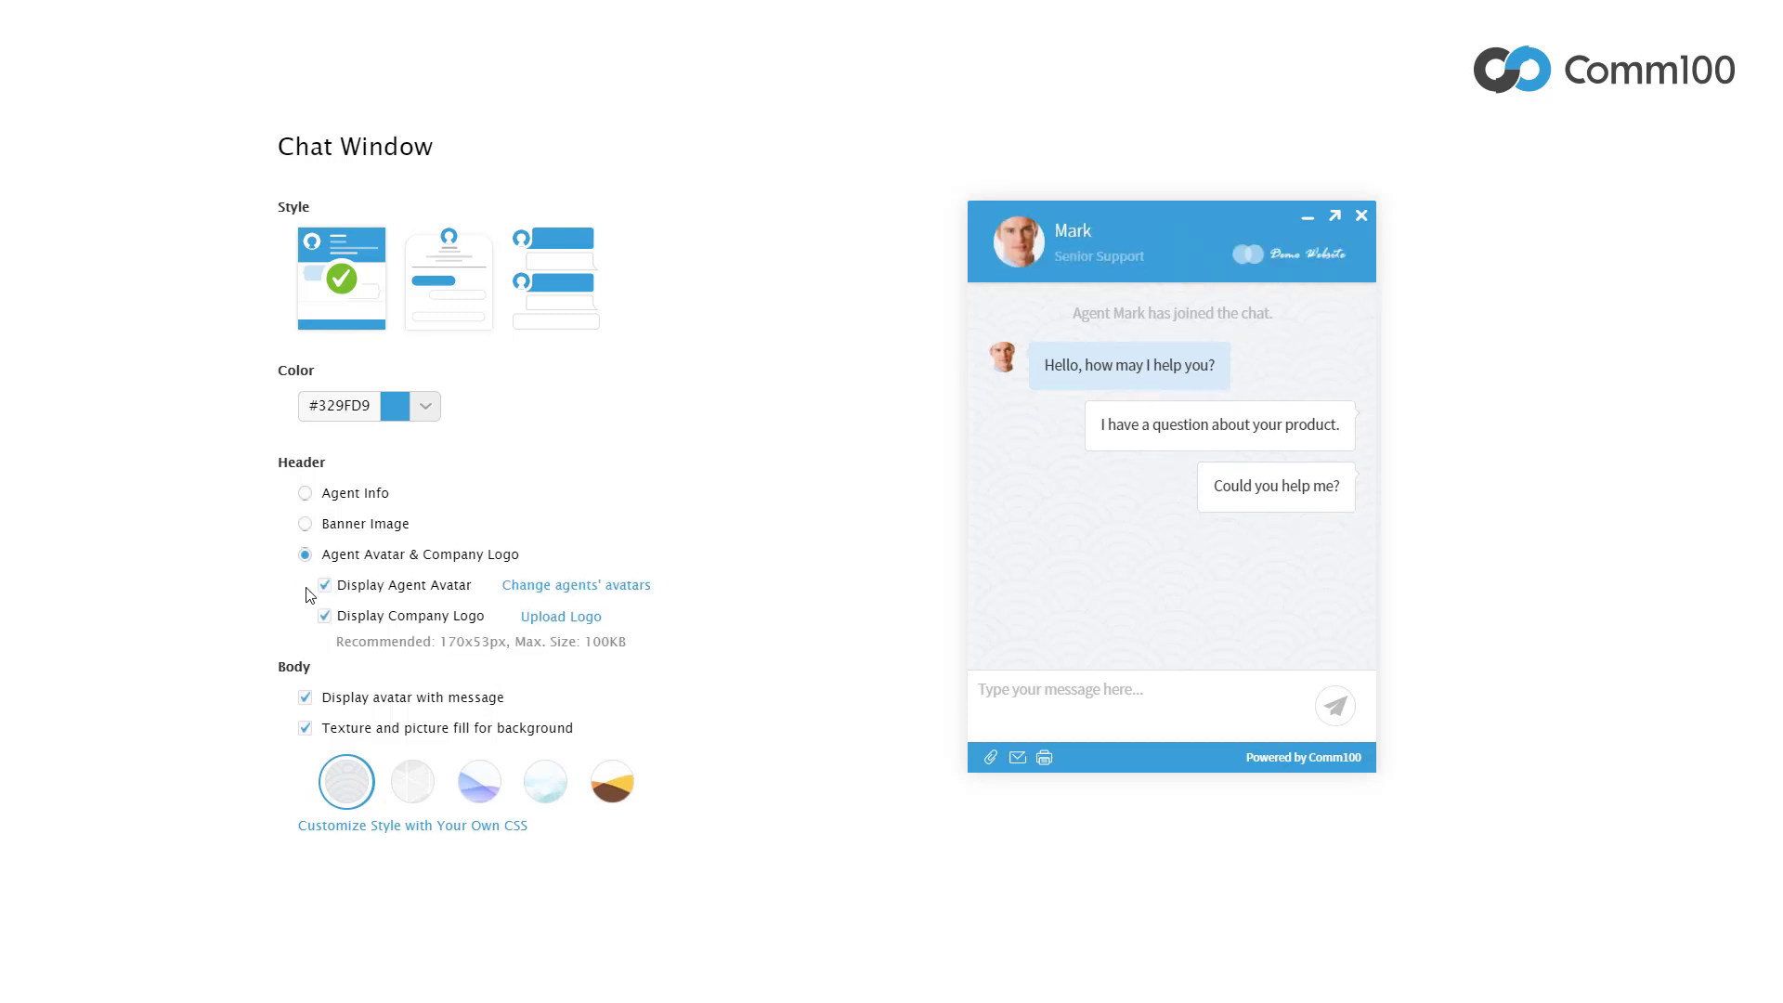
Step: Preview the wave, light blue and yellow-brown background textures, then keep the plain light one
{"action": "left_click", "coordinate": [406, 781]}
{"action": "left_click", "coordinate": [474, 789]}
{"action": "left_click", "coordinate": [545, 782]}
{"action": "left_click", "coordinate": [611, 781]}
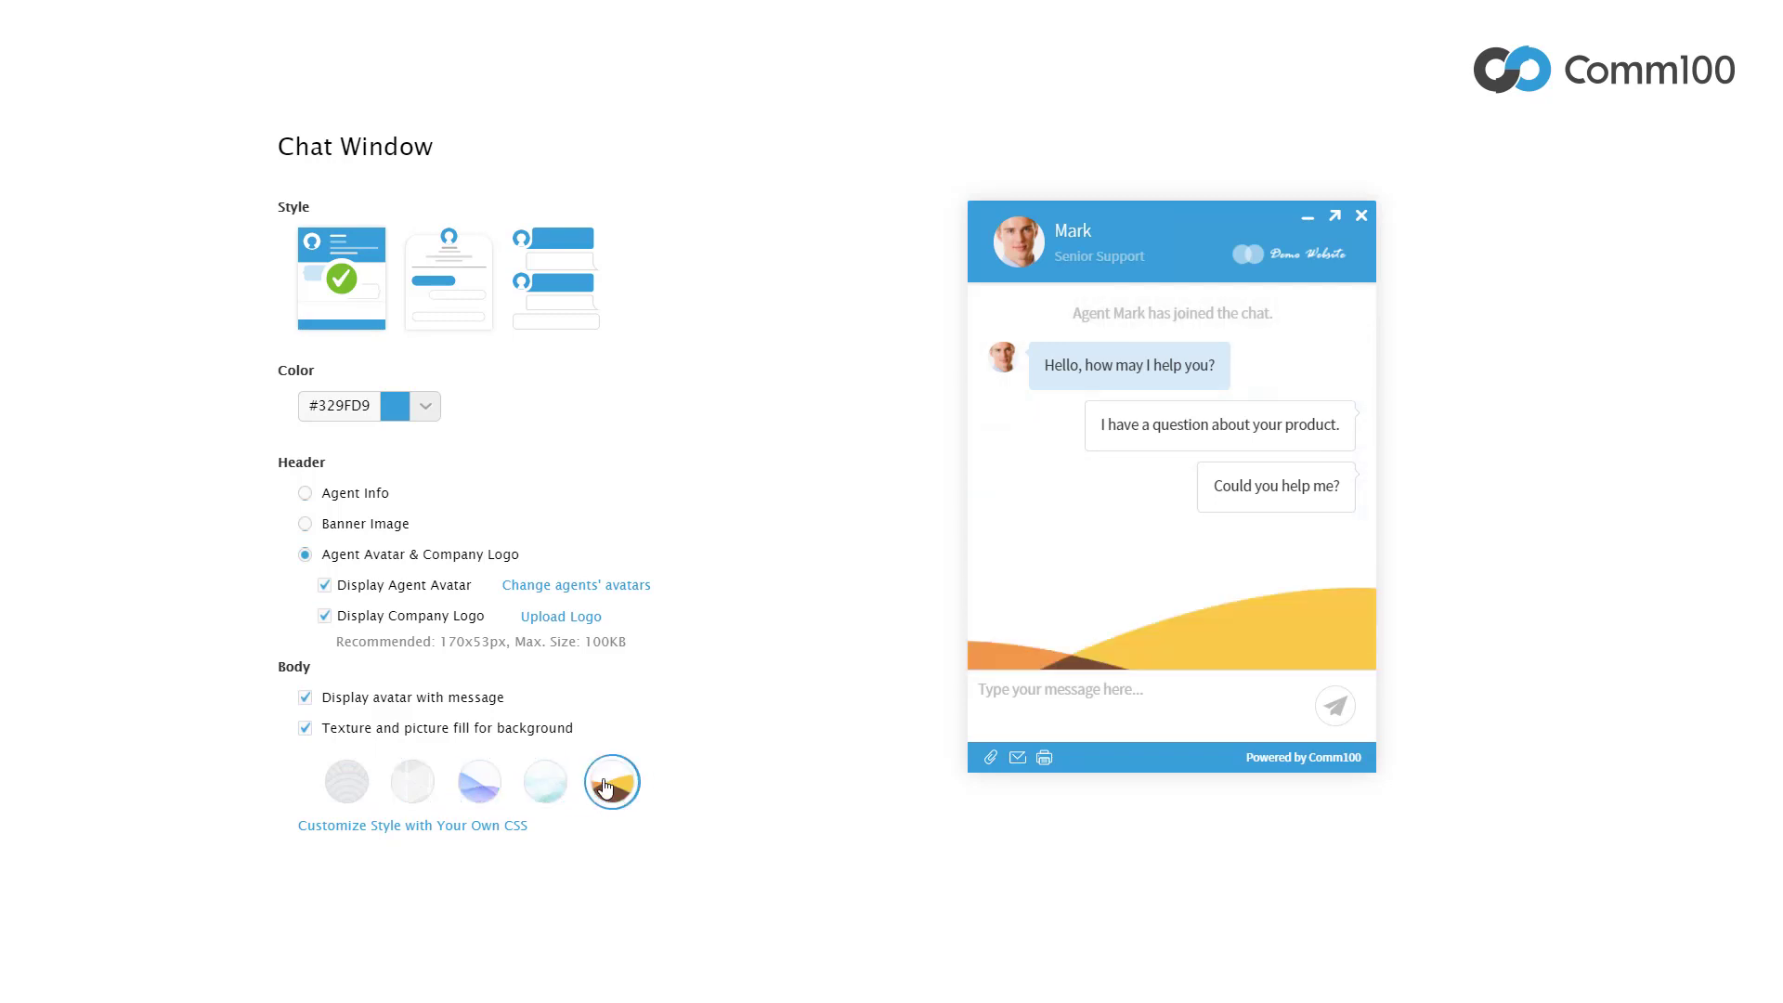
{"action": "left_click", "coordinate": [347, 788]}
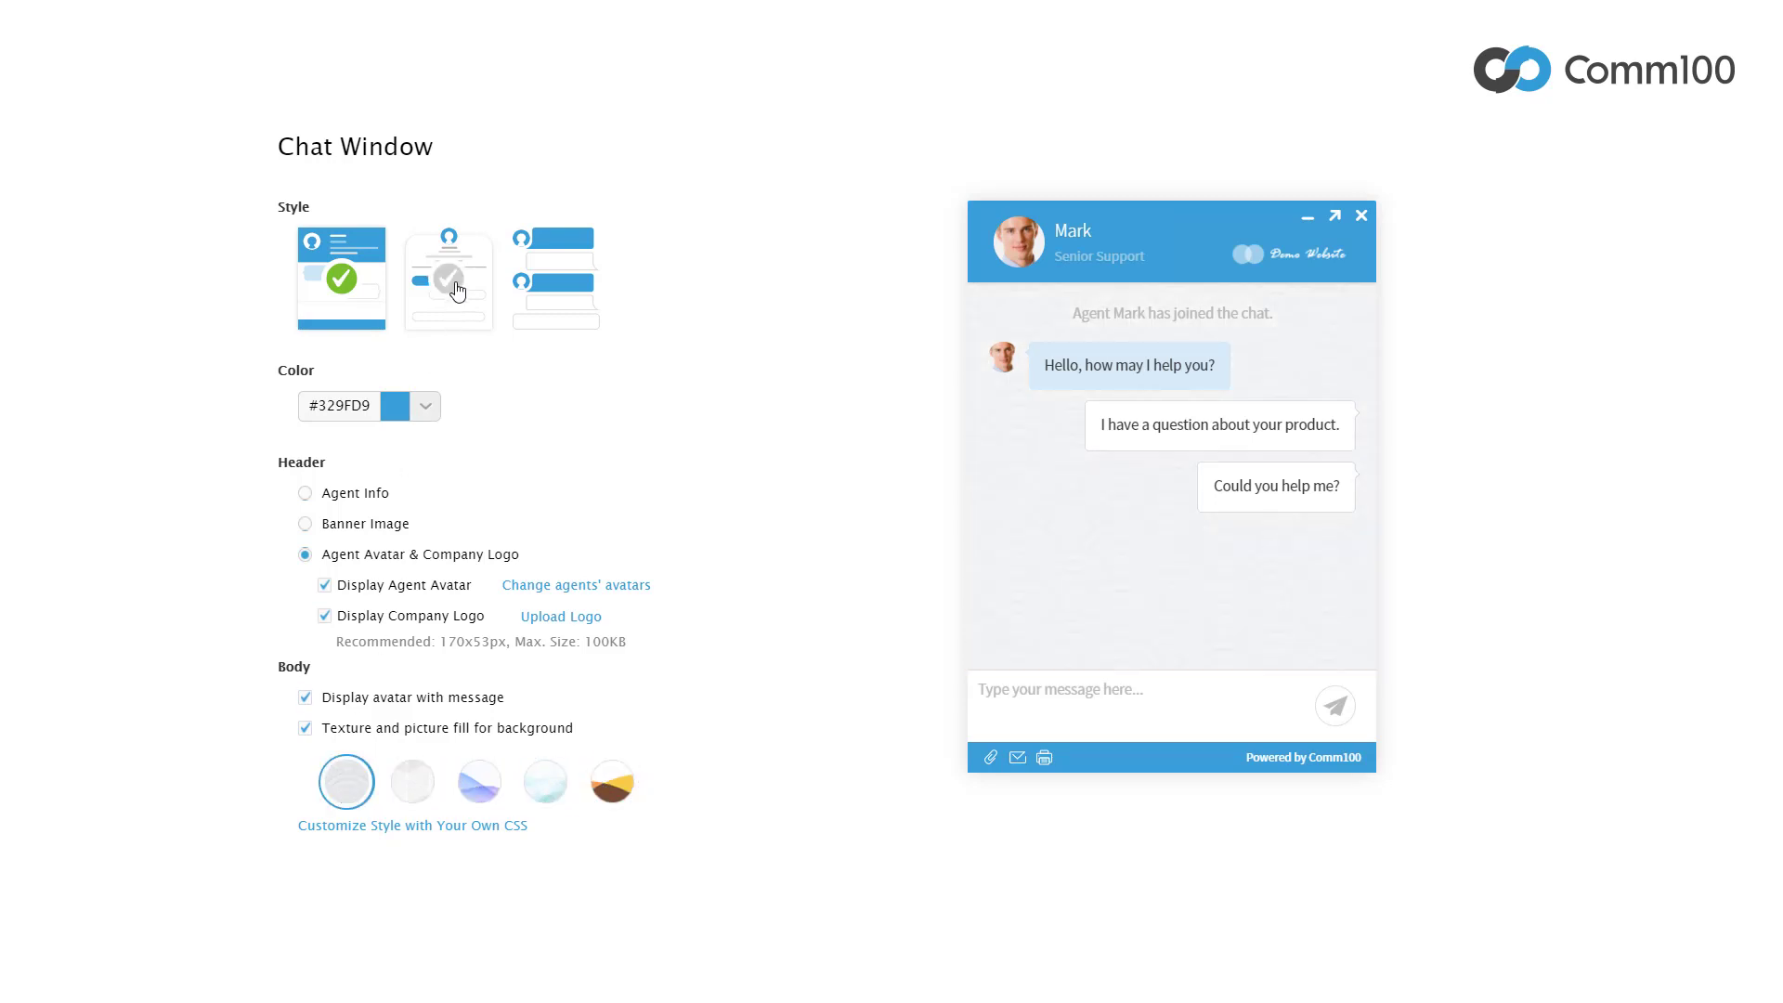
Step: In the centred-avatar style, hide the agent's title and avatar, then preview the embedded style
{"action": "left_click", "coordinate": [450, 282]}
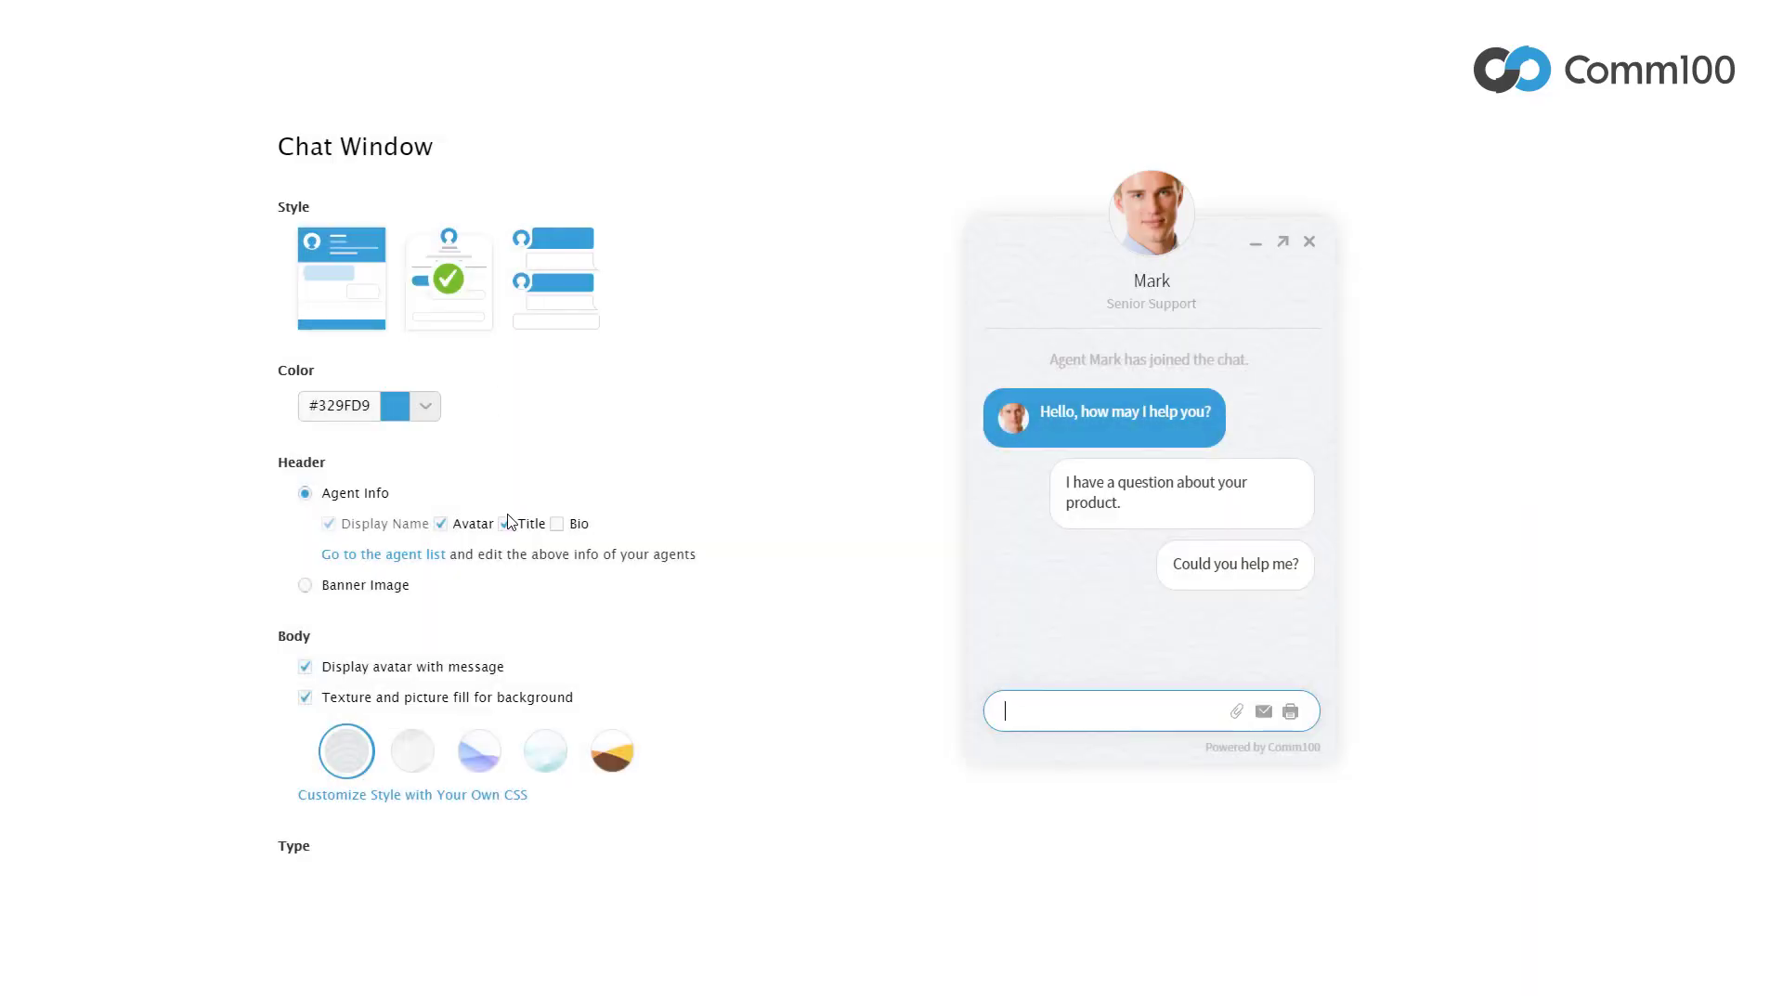
{"action": "left_click", "coordinate": [507, 524]}
{"action": "left_click", "coordinate": [443, 525]}
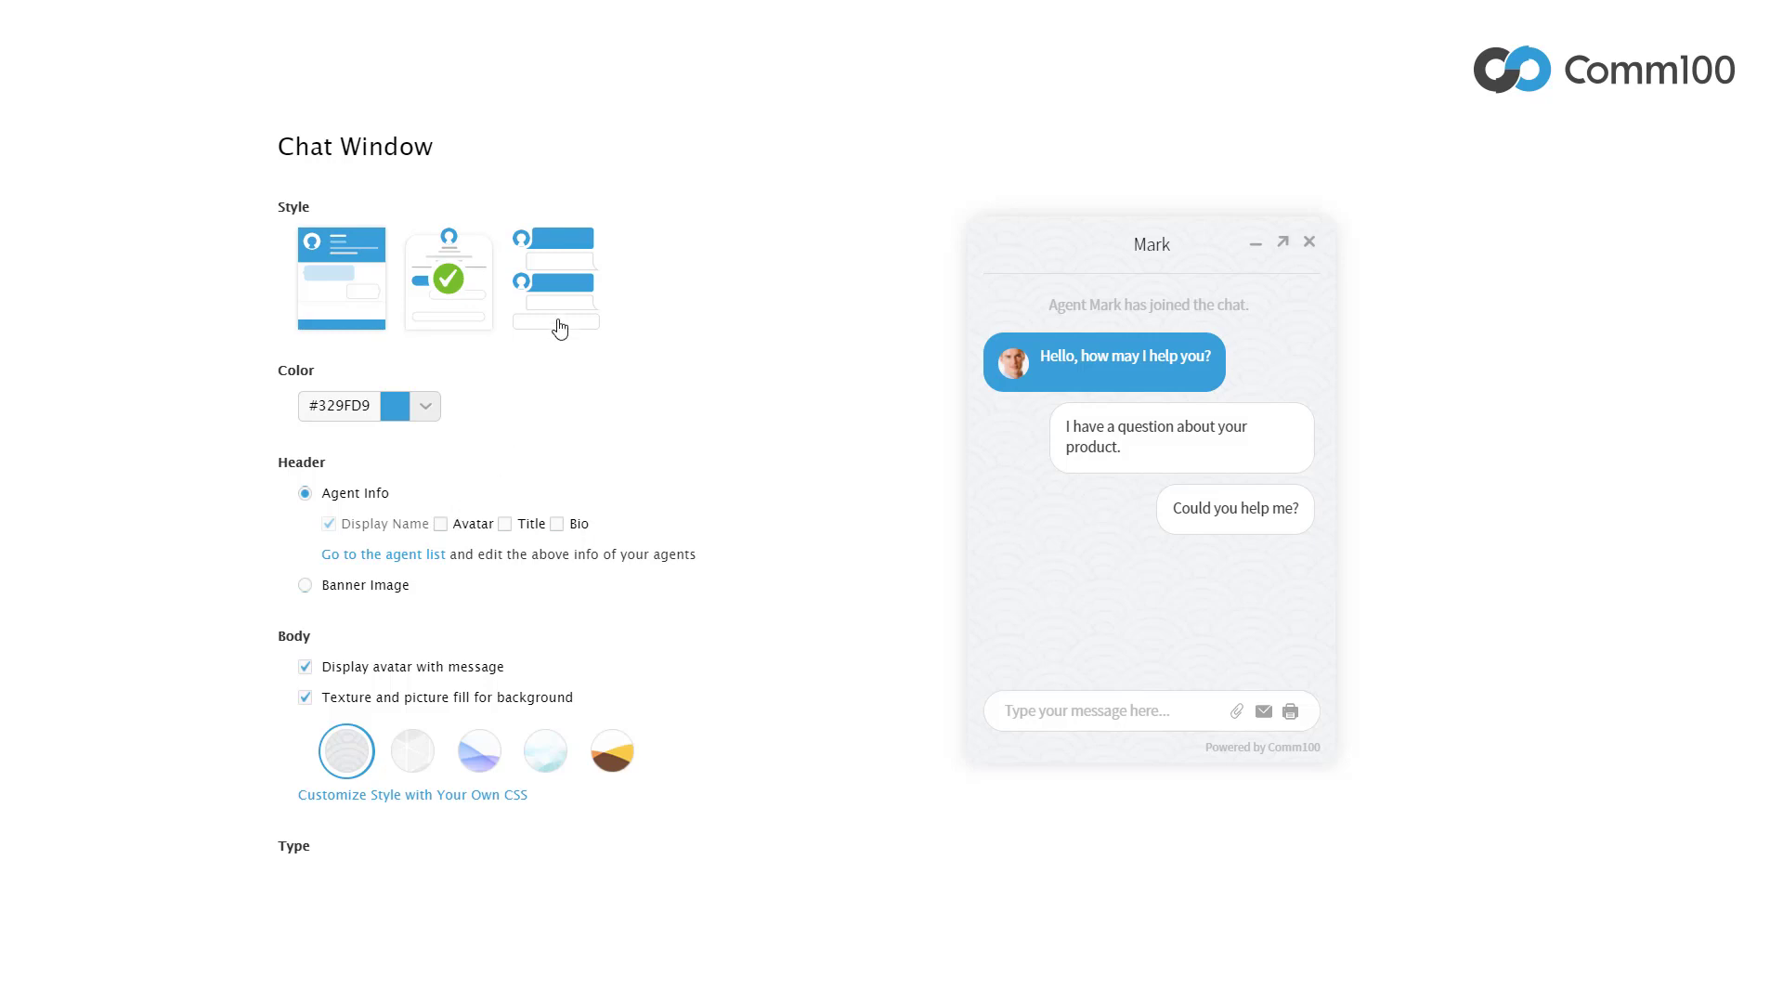
{"action": "left_click", "coordinate": [558, 287]}
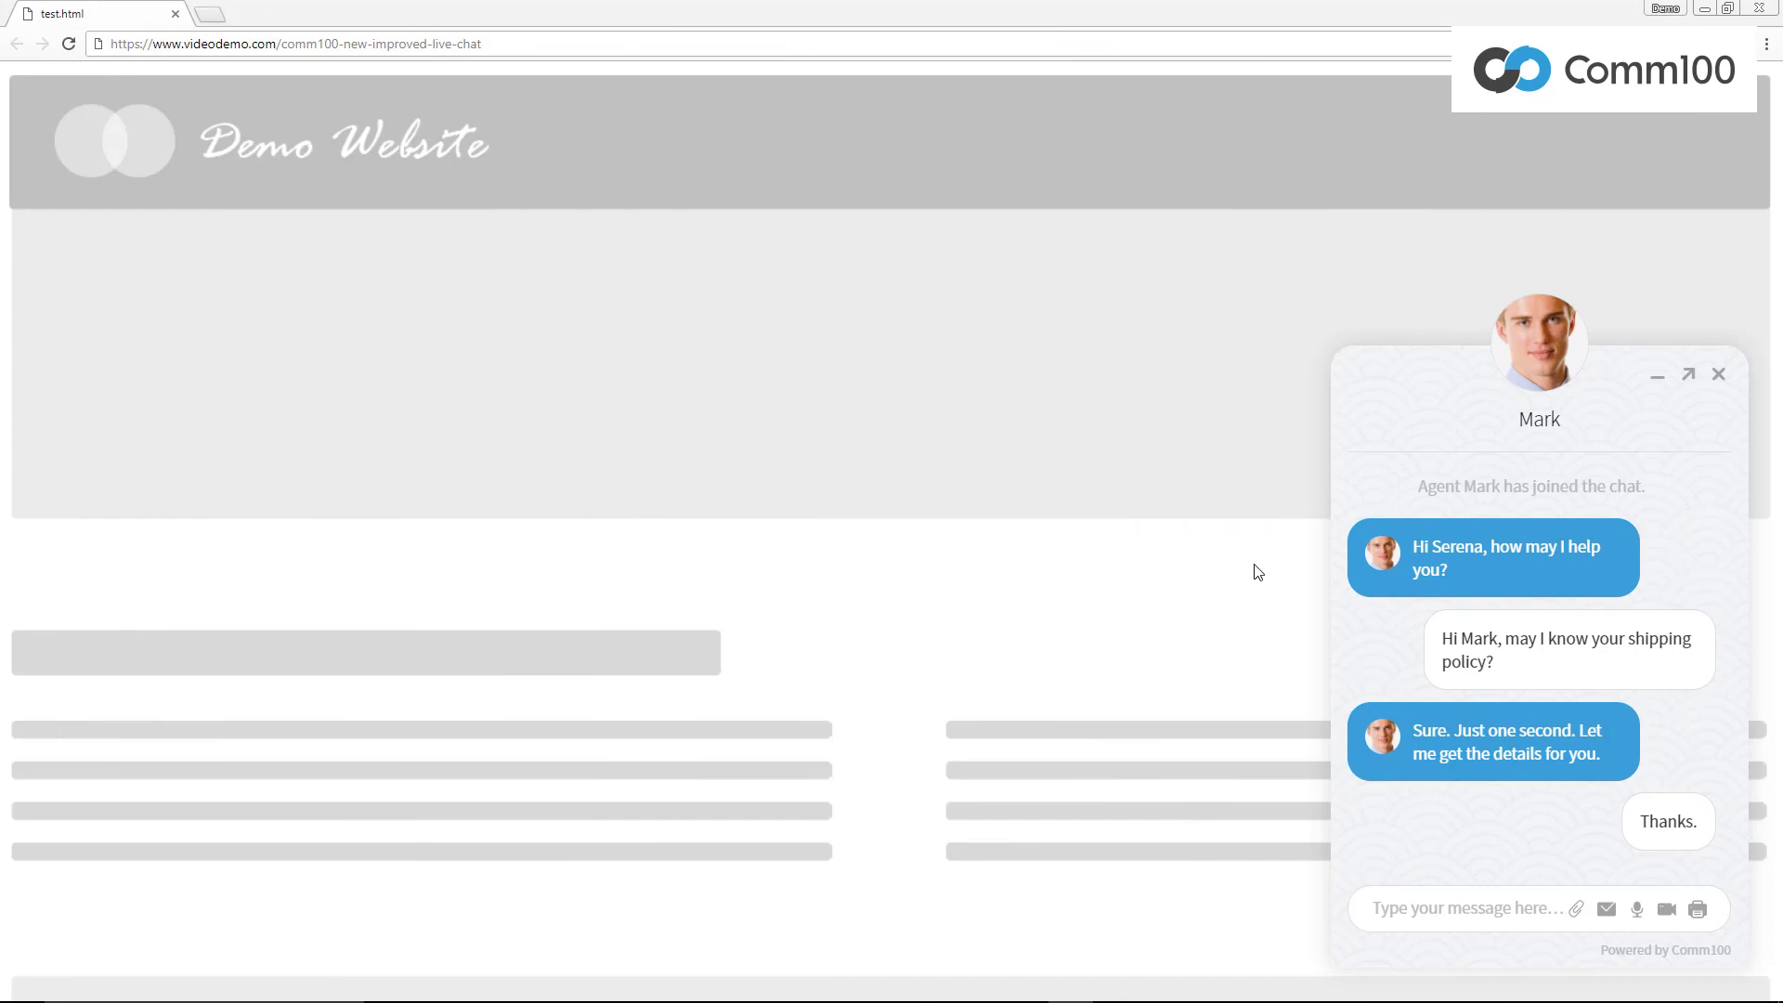
Step: Minimise the demo site's chat window, then reopen the chat from the agent's invitation
{"action": "left_click", "coordinate": [1658, 377]}
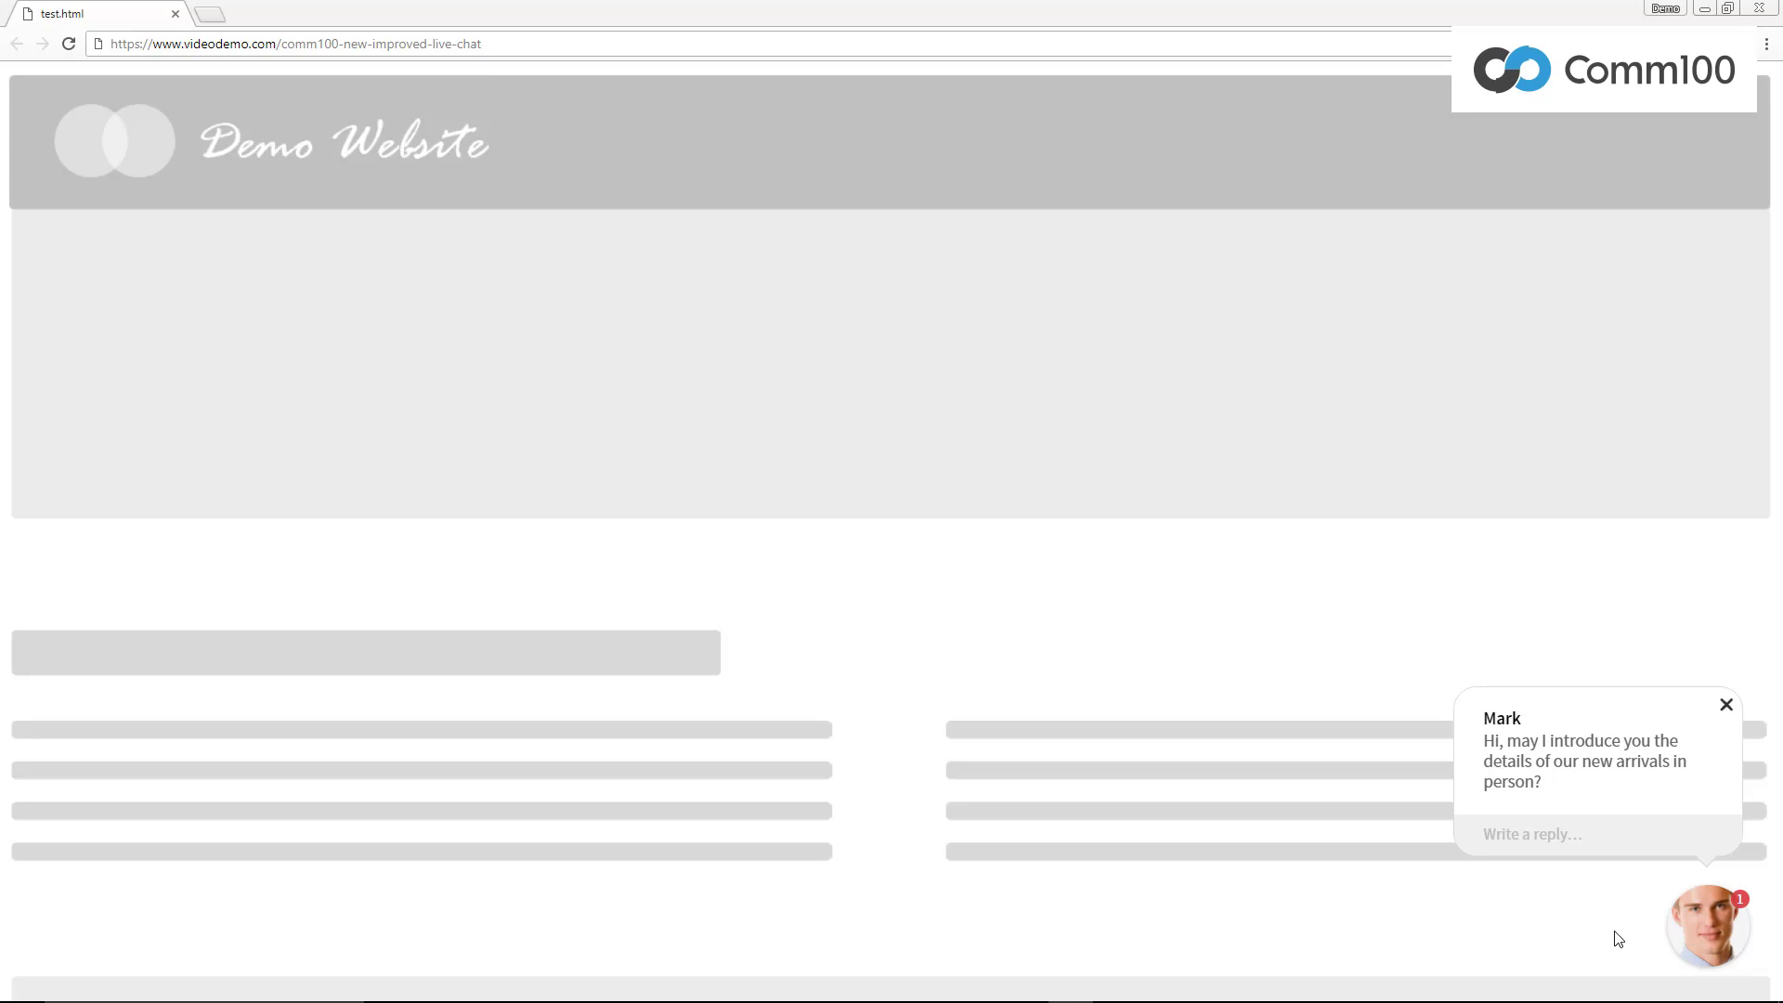
{"action": "left_click", "coordinate": [1598, 843]}
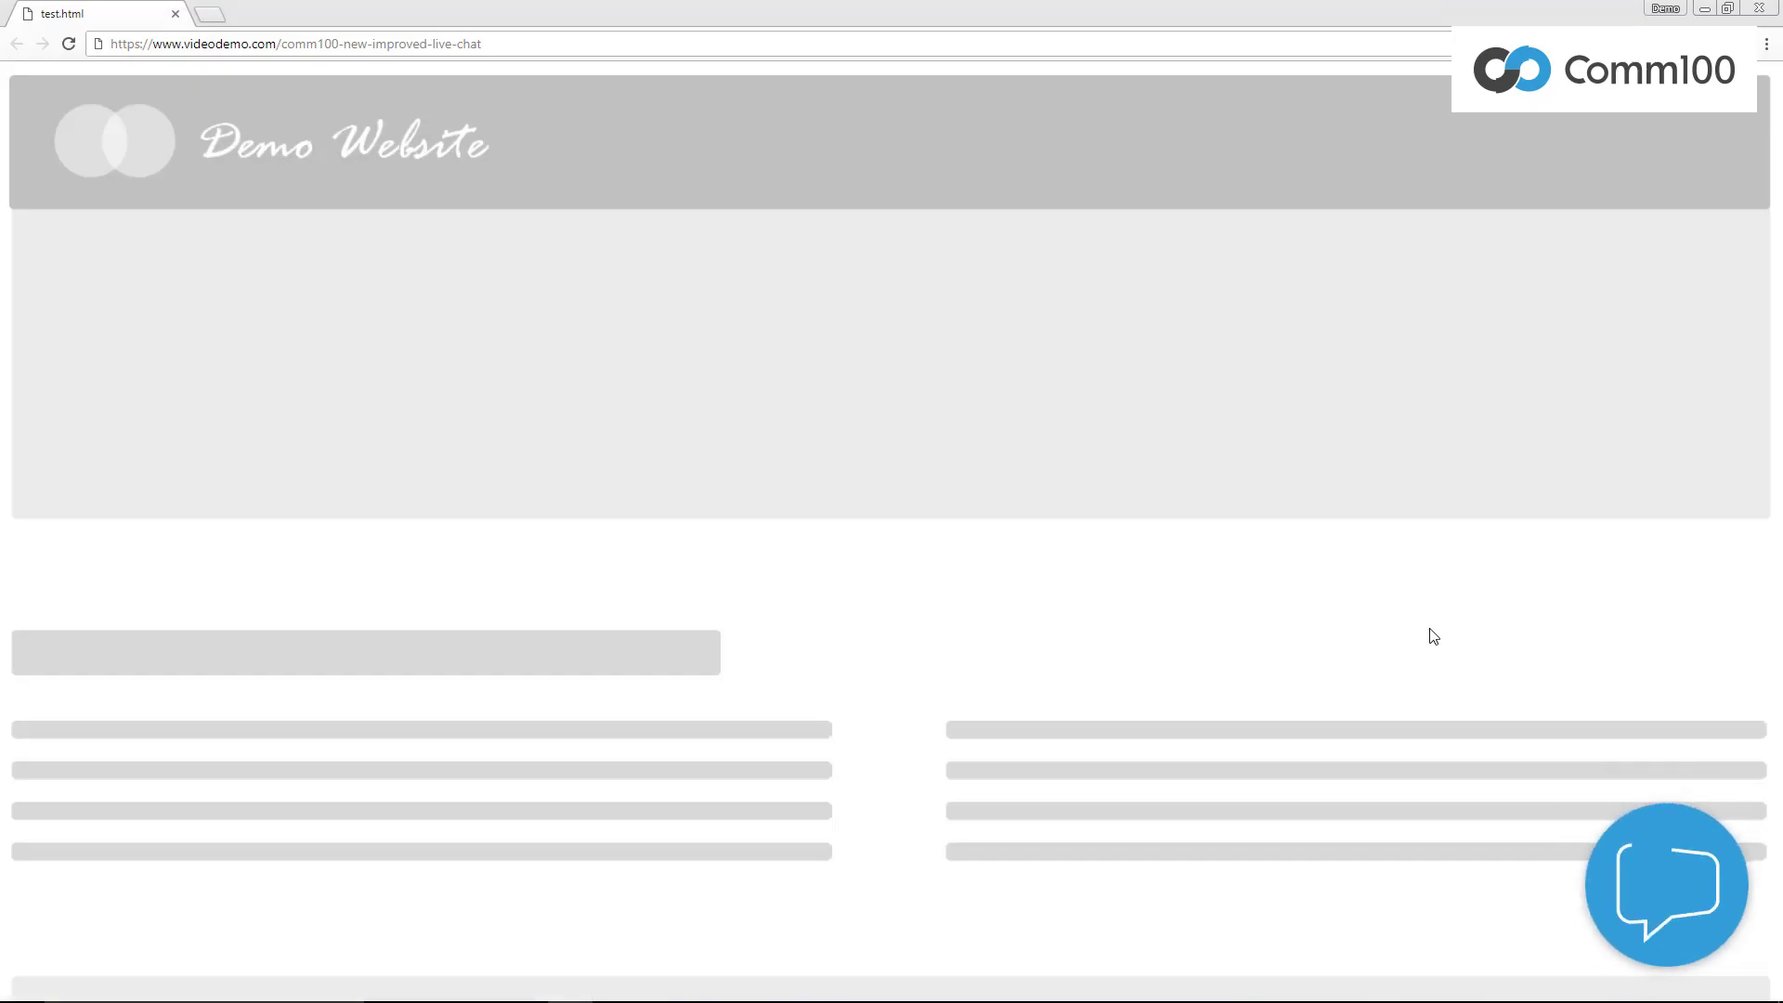
Step: Fill in the pre-chat form, start a Support (online) chat and send the shipping policy question
{"action": "left_click", "coordinate": [1707, 928]}
{"action": "type", "text": "Serena"}
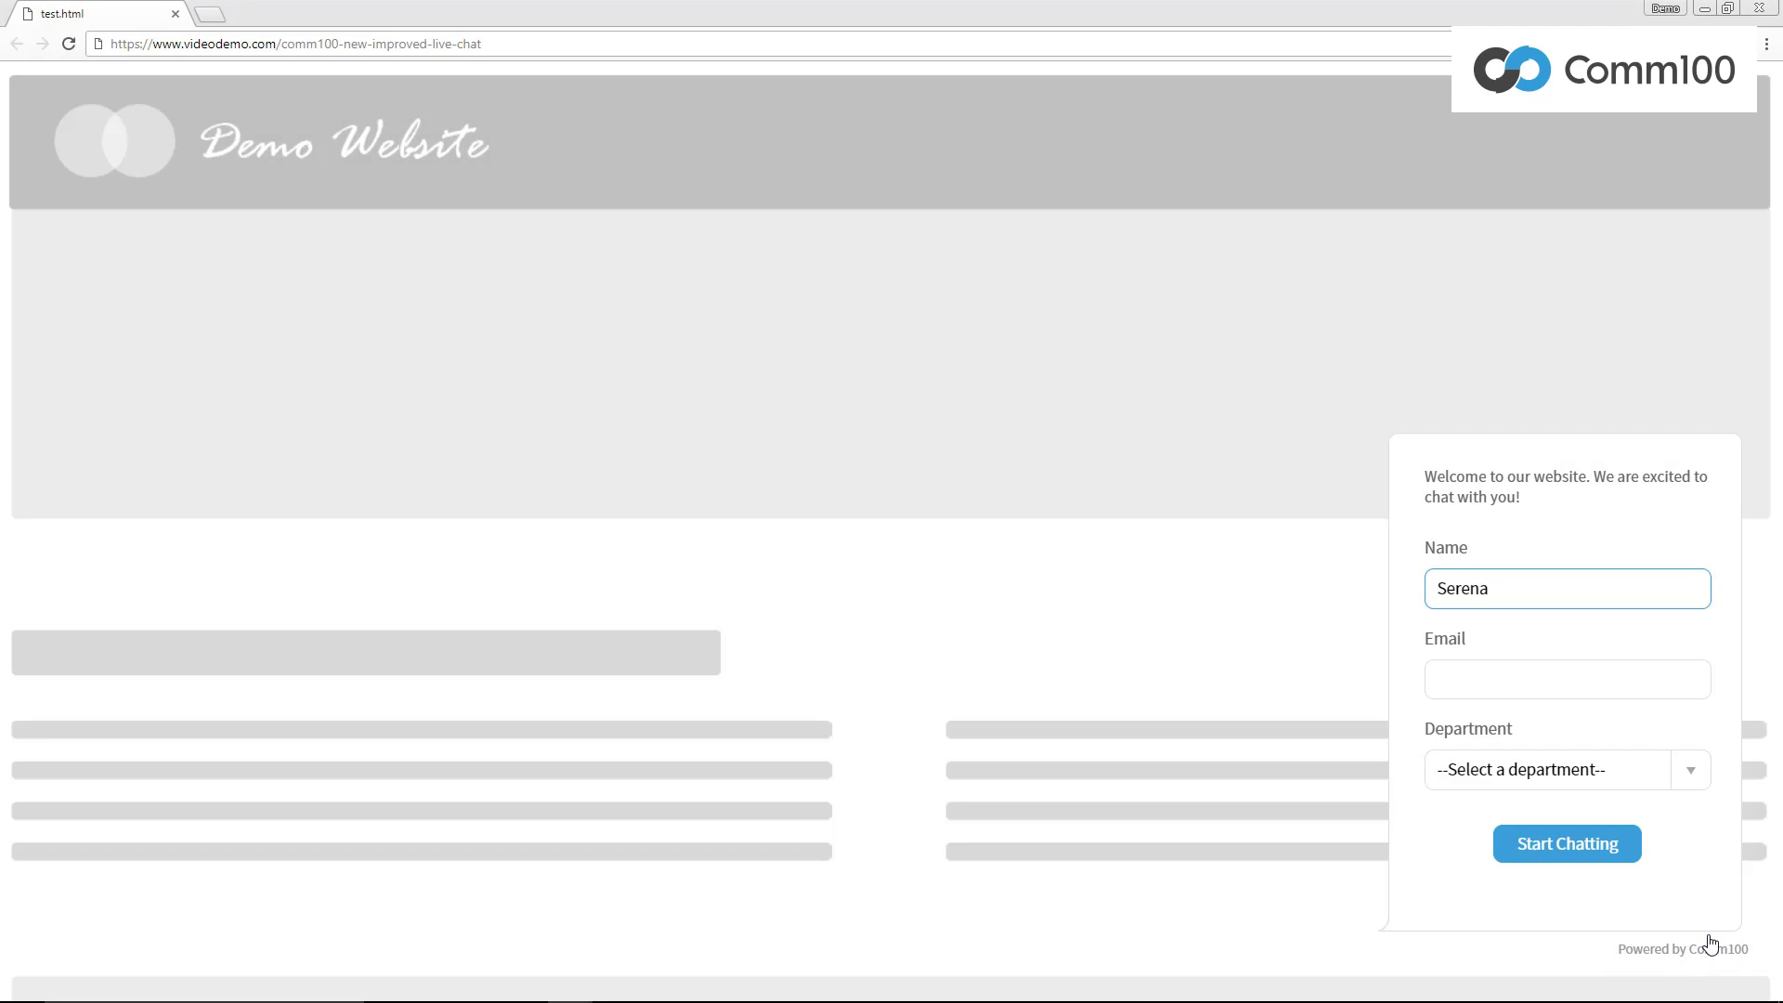
{"action": "key", "text": "Tab"}
{"action": "left_click", "coordinate": [1602, 770]}
{"action": "left_click", "coordinate": [1612, 848]}
{"action": "left_click", "coordinate": [1610, 849]}
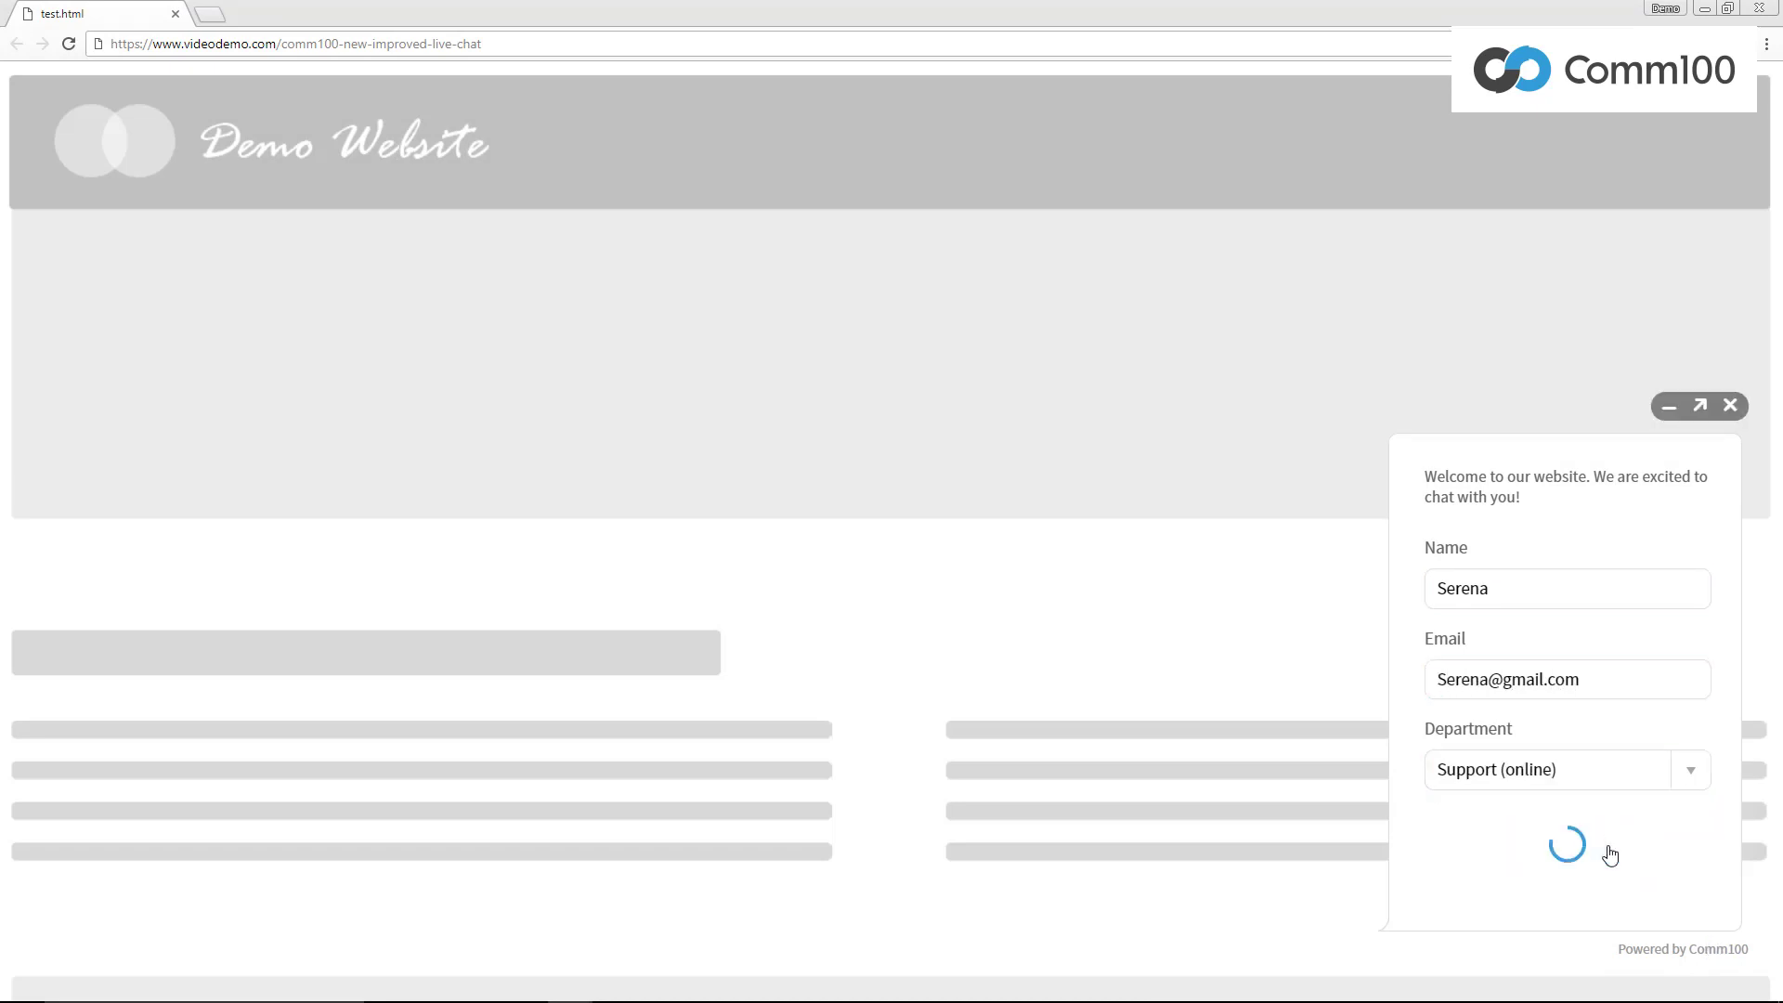
{"action": "type", "text": "Hi Mark, may I know your shipping policy?"}
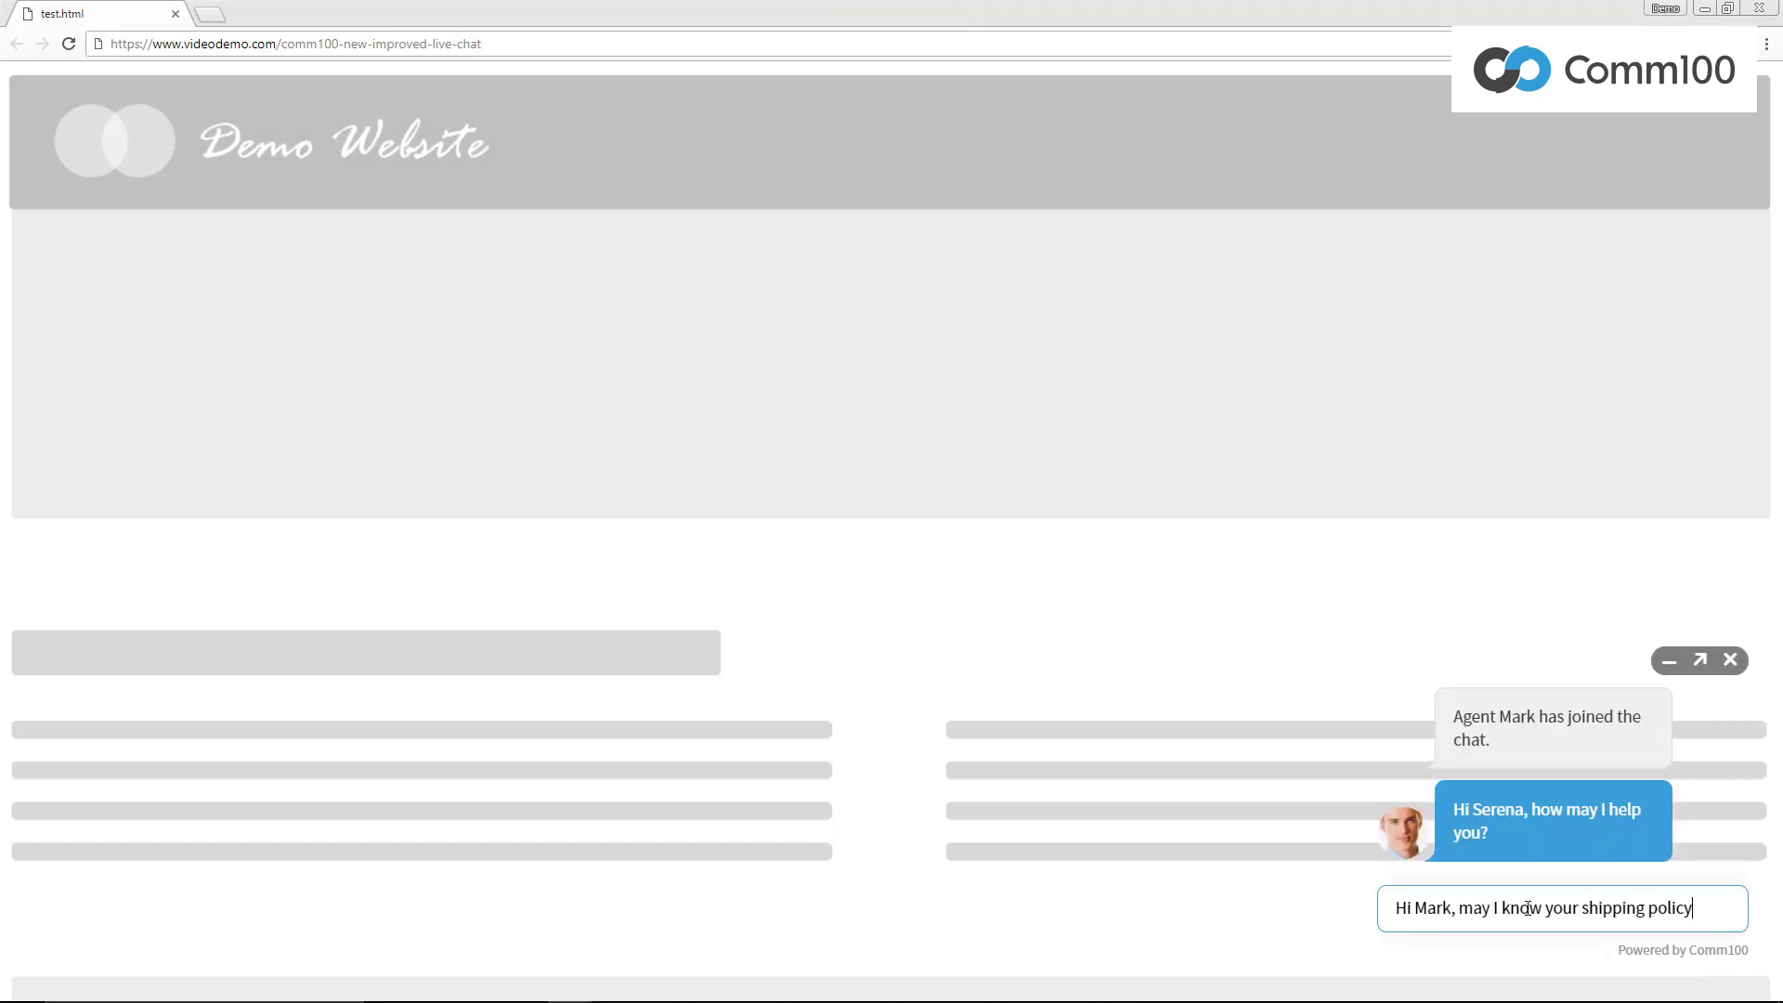
{"action": "key", "text": "Return"}
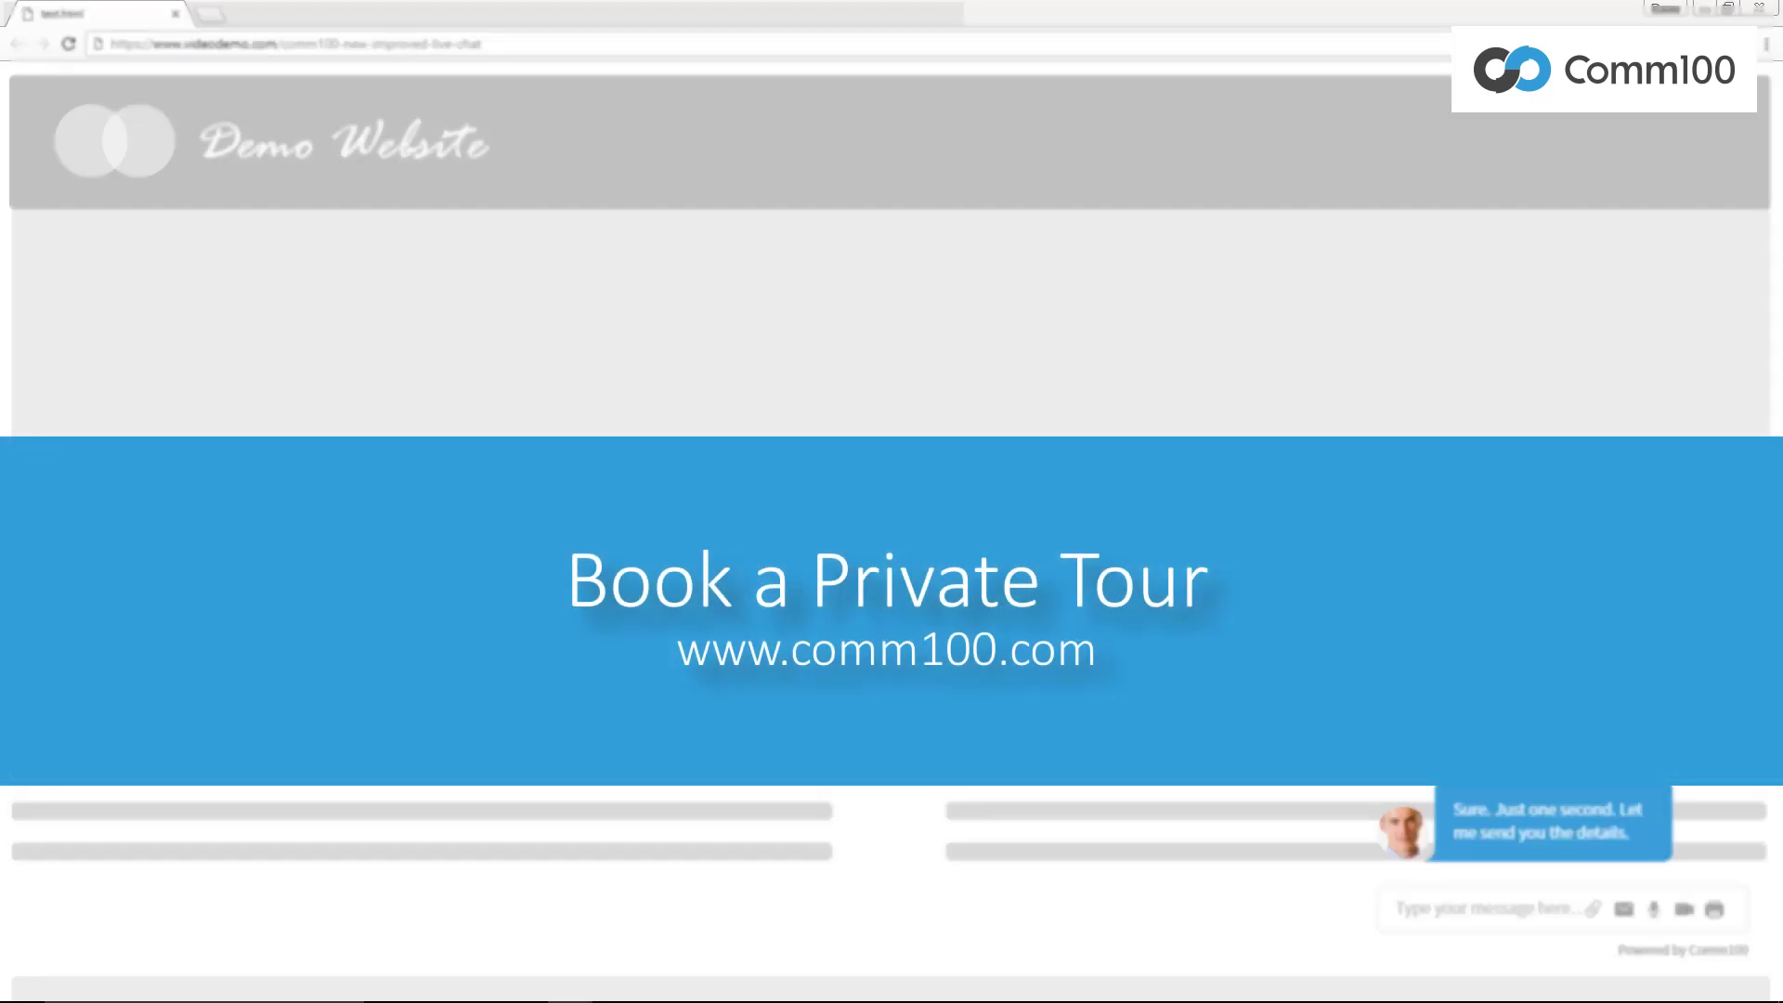